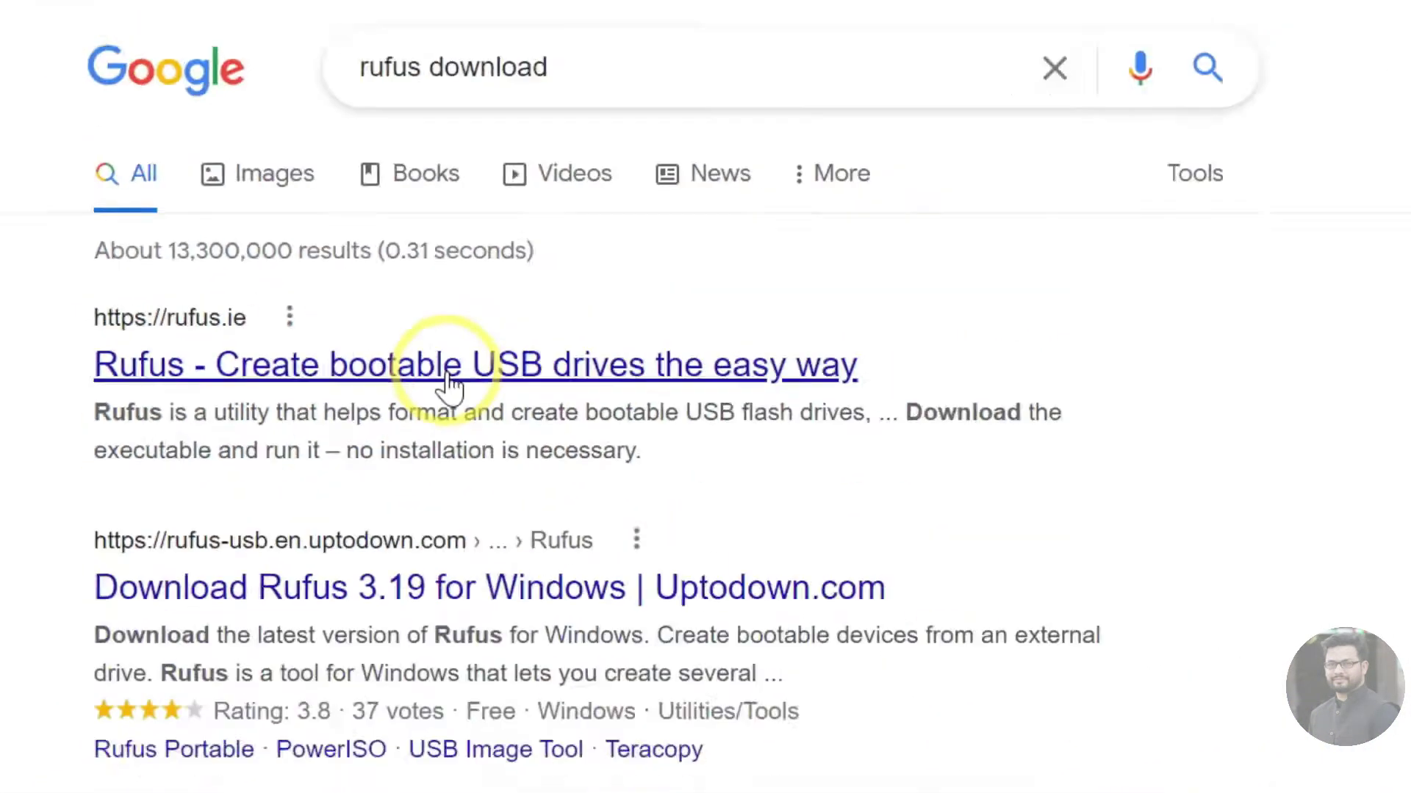
- Open the Rufus website from the search results and download Rufus 3.19
left_click(351, 373)
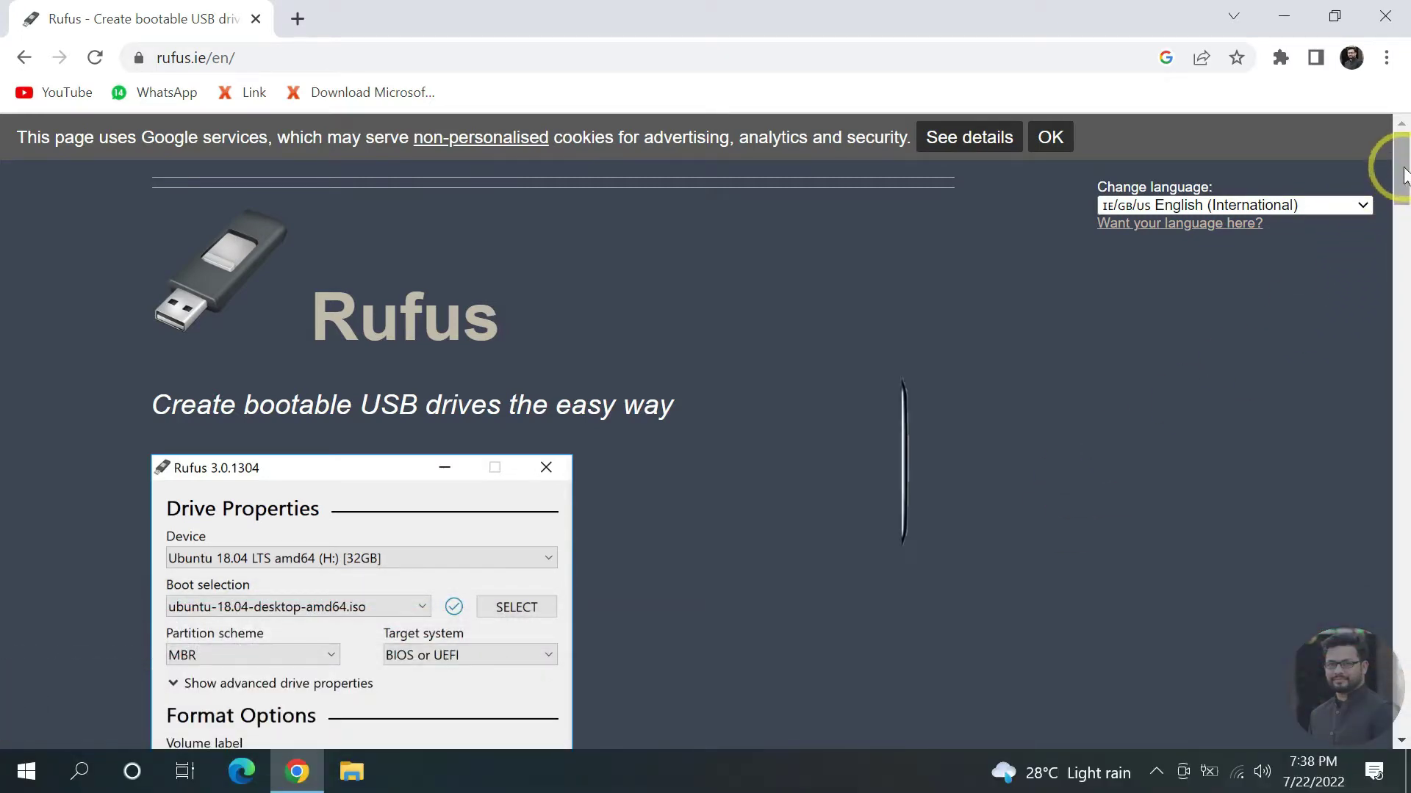
left_click_drag(1403, 176, 1405, 303)
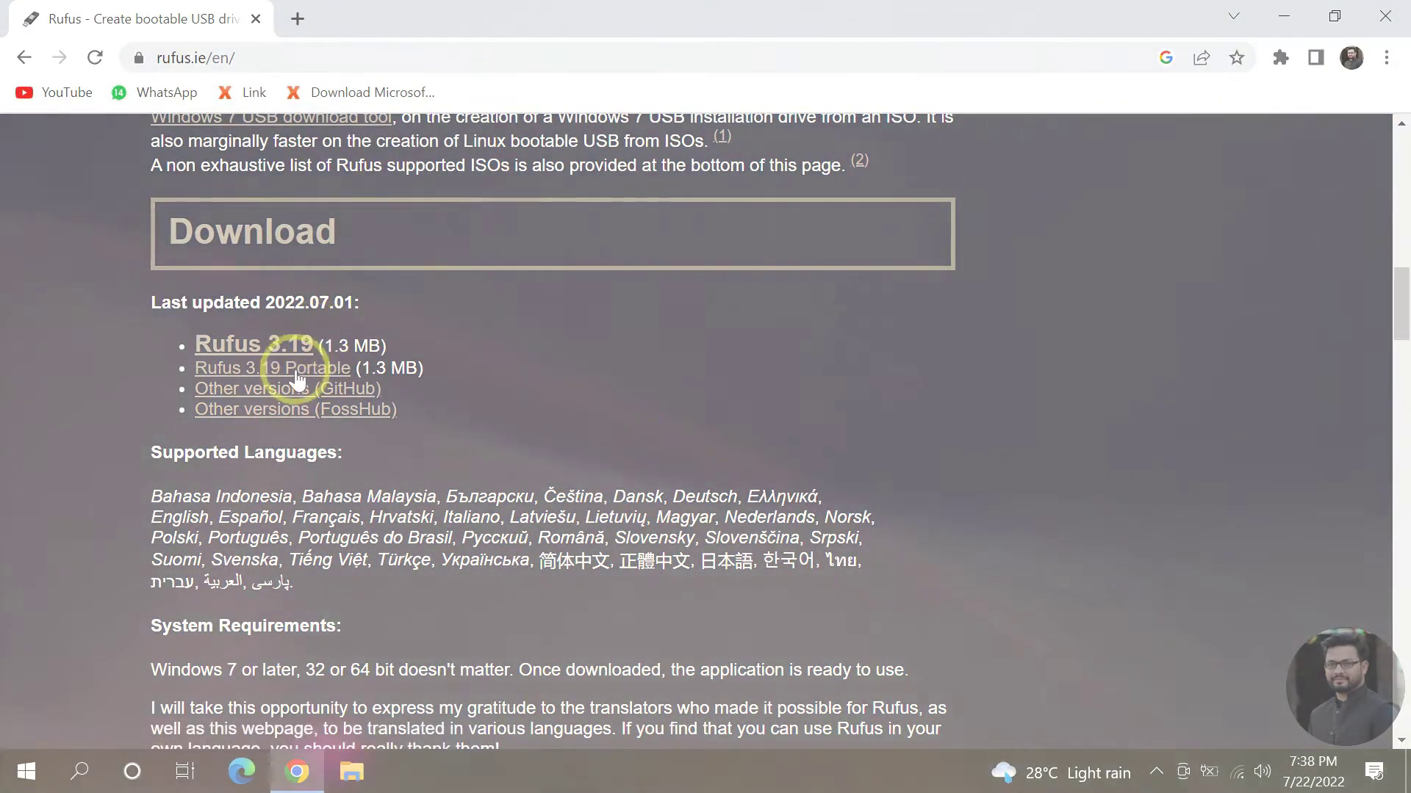
left_click(261, 356)
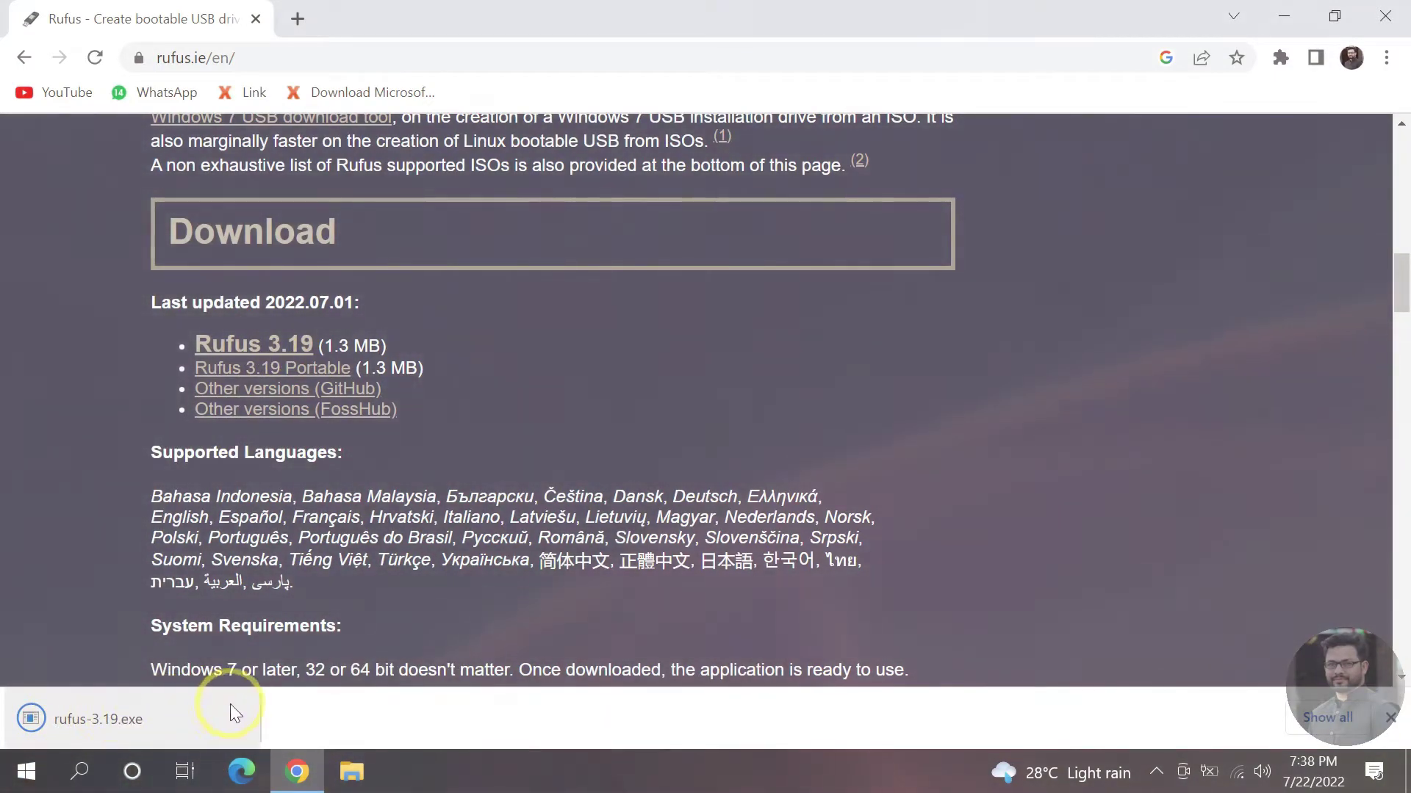
- Show the downloaded rufus-3.19.exe in its folder
left_click(67, 719)
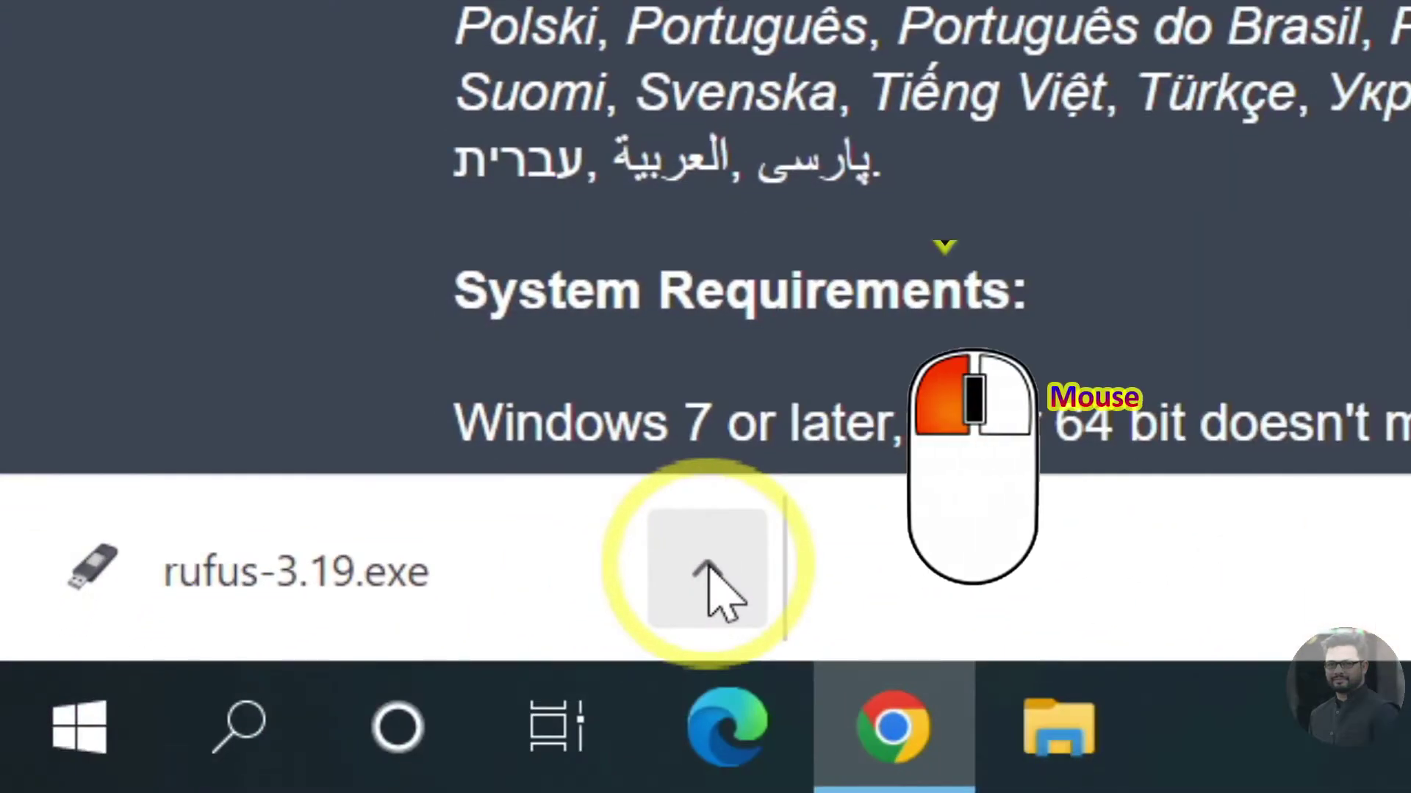
left_click(507, 634)
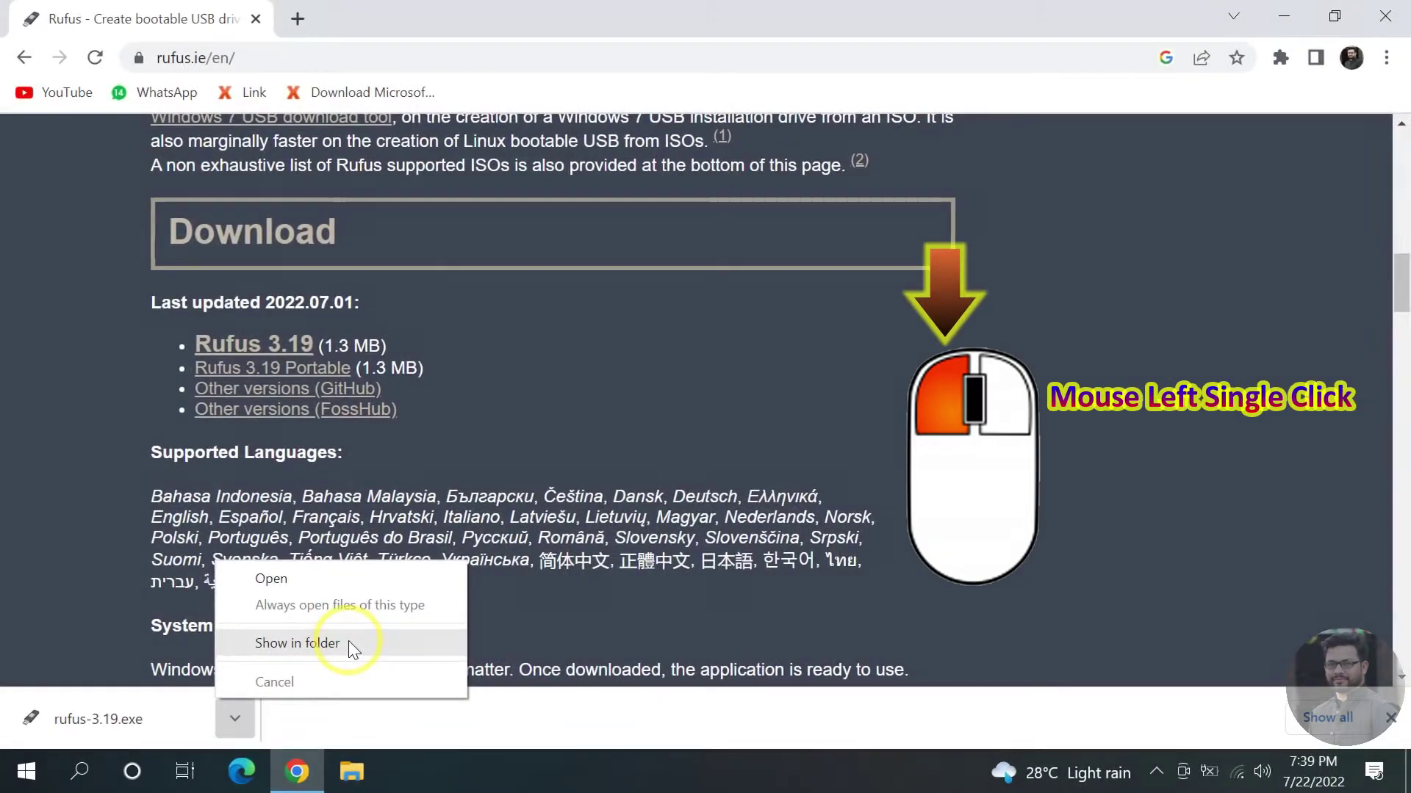
left_click(709, 404)
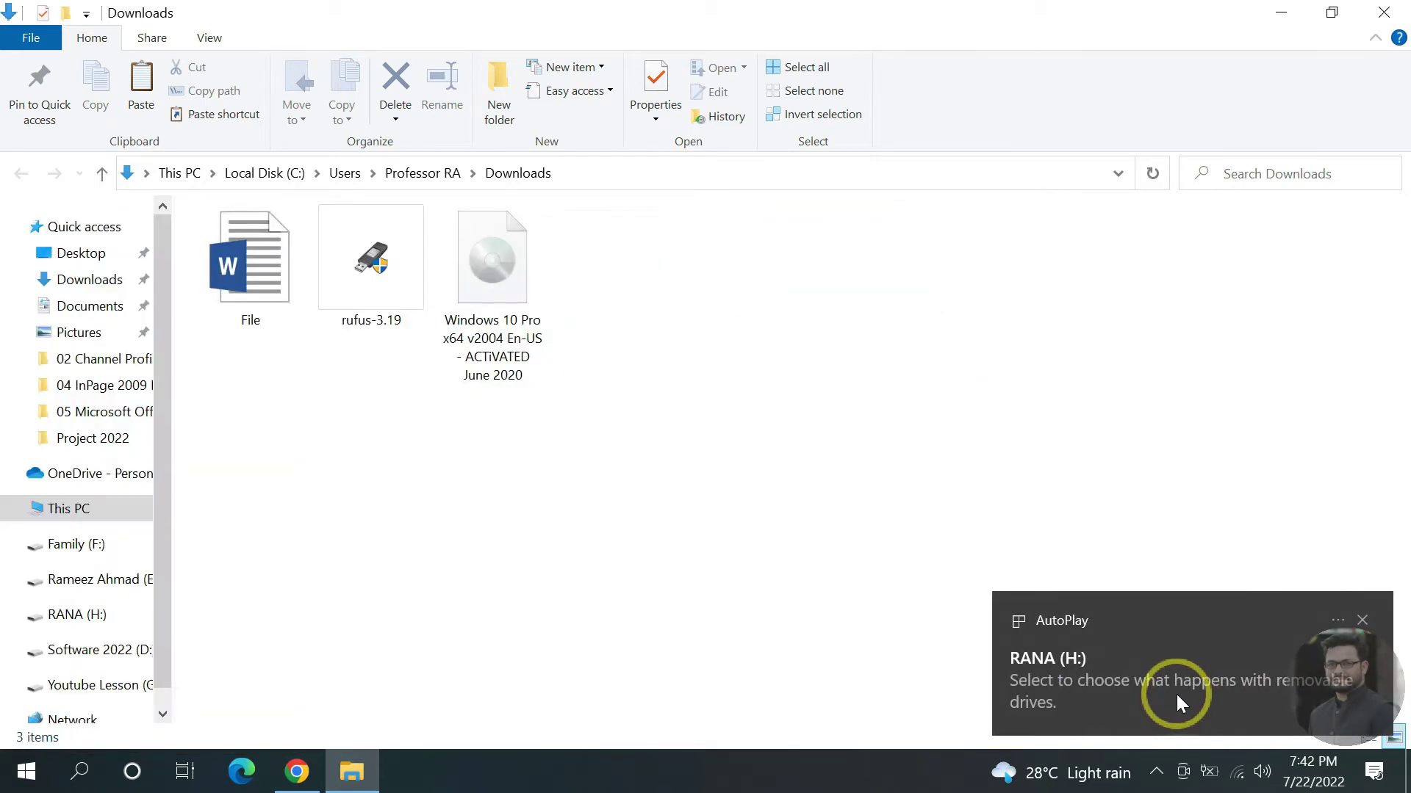
- Launch rufus-3.19 from Downloads, decline online update checks, and move the Rufus window lower
right_click(374, 272)
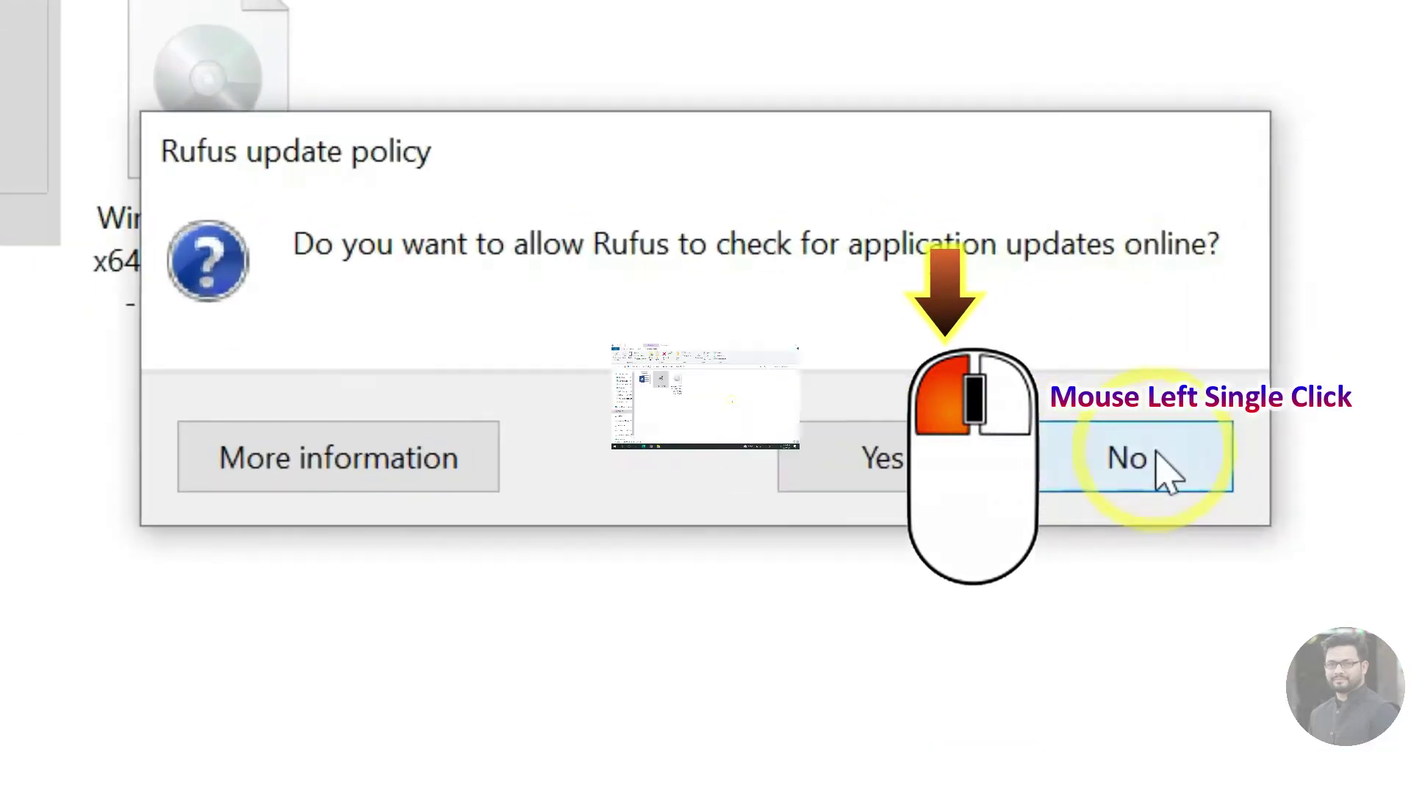
left_click(886, 423)
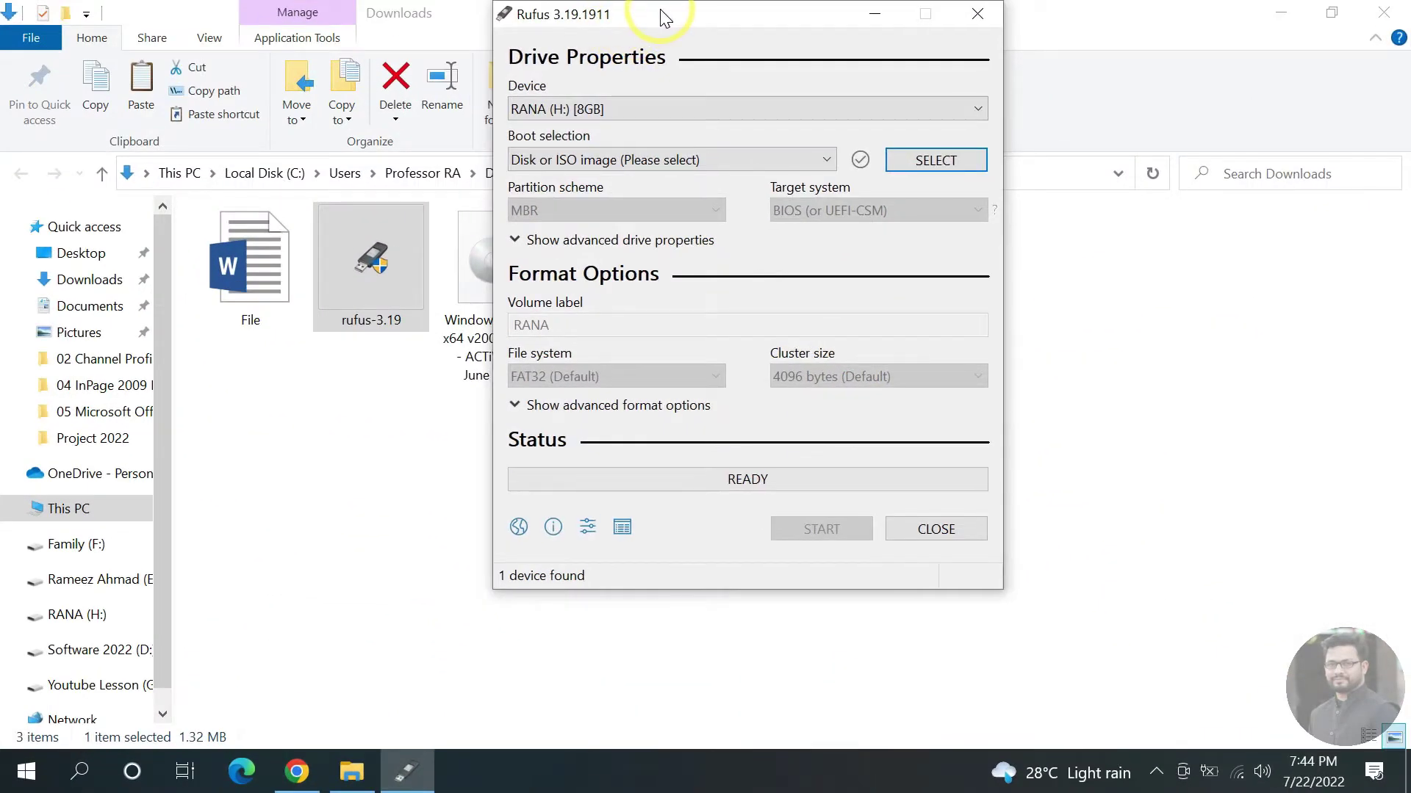
left_click_drag(660, 10, 632, 135)
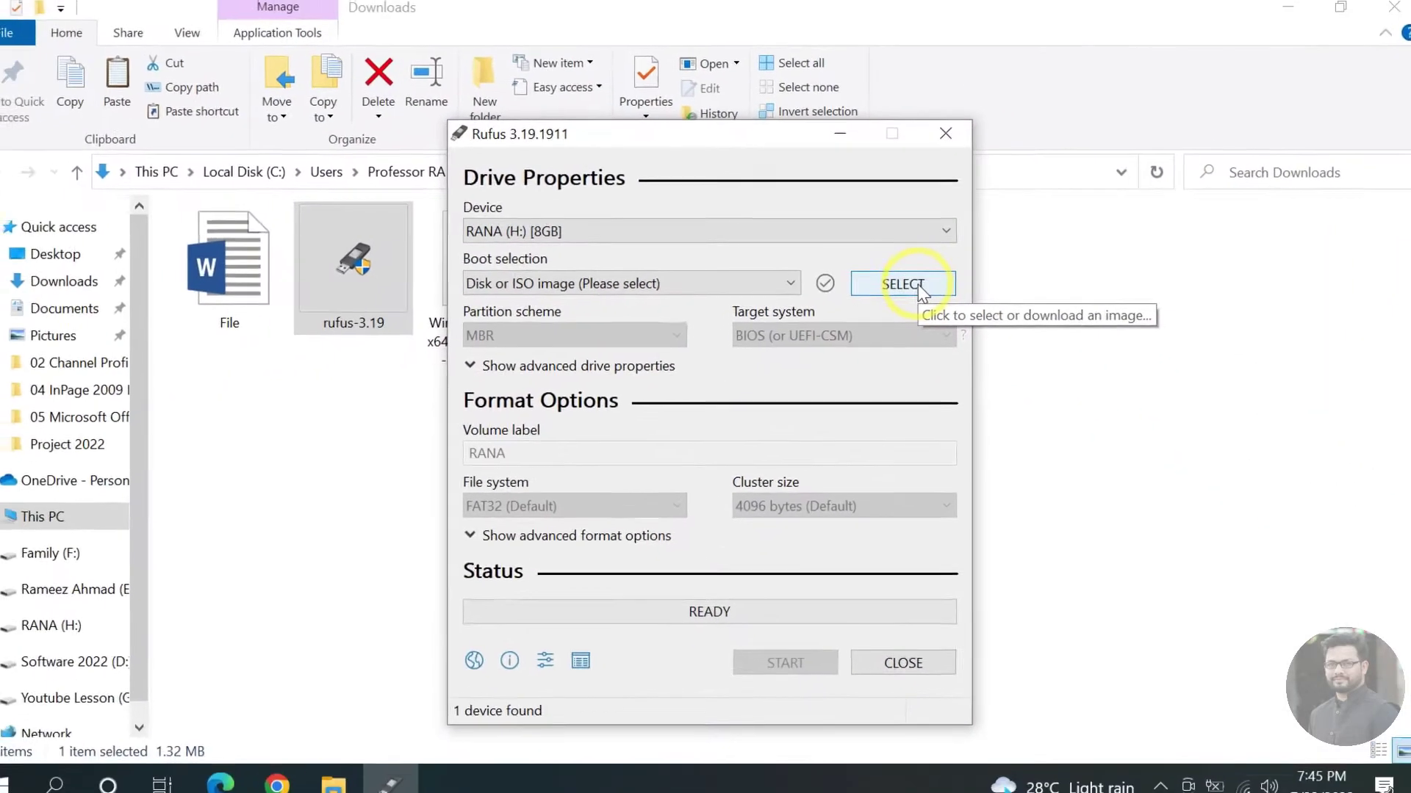
- Load the Windows 10 Pro x64 v2004 ISO from Downloads as the boot image and set the partition scheme to MBR
left_click(922, 292)
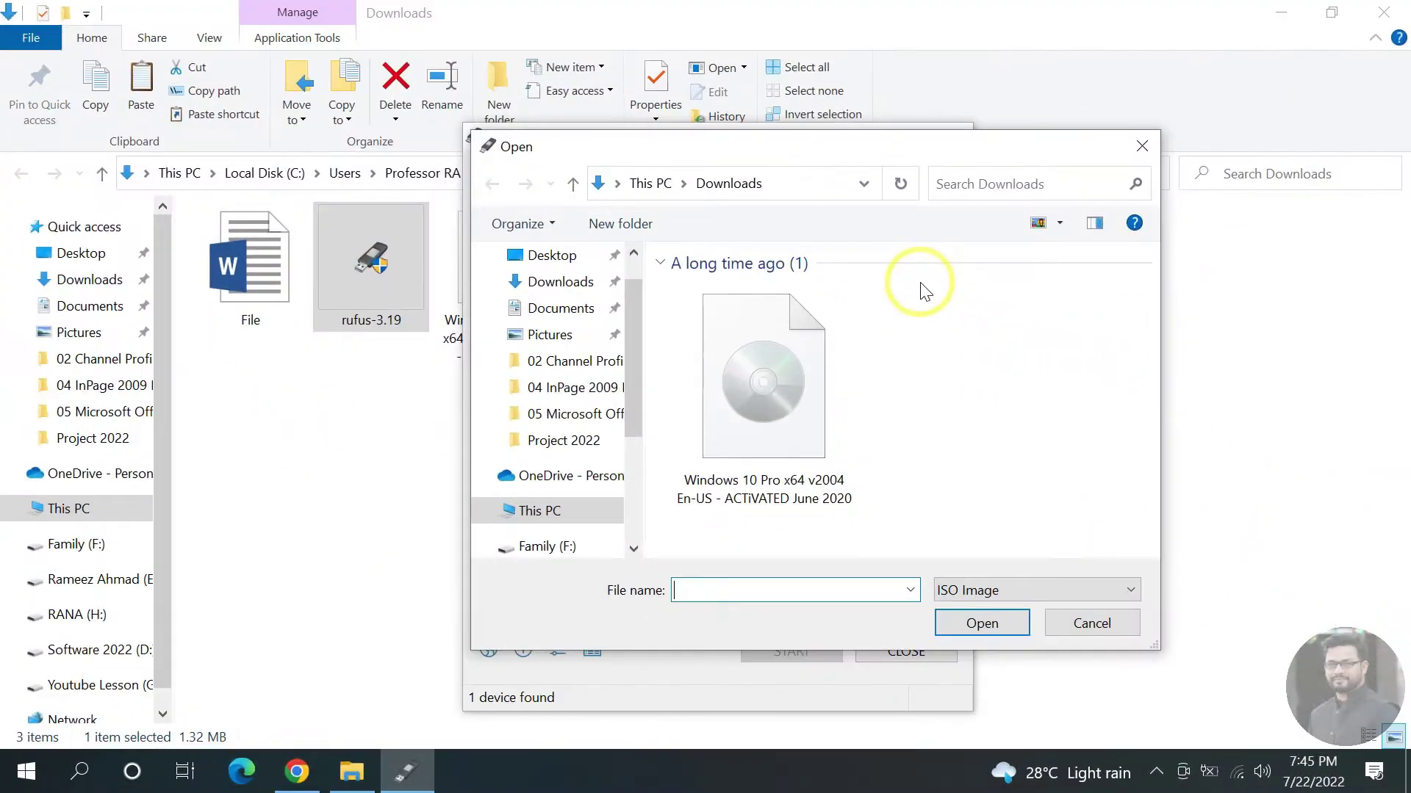
double_click(958, 151)
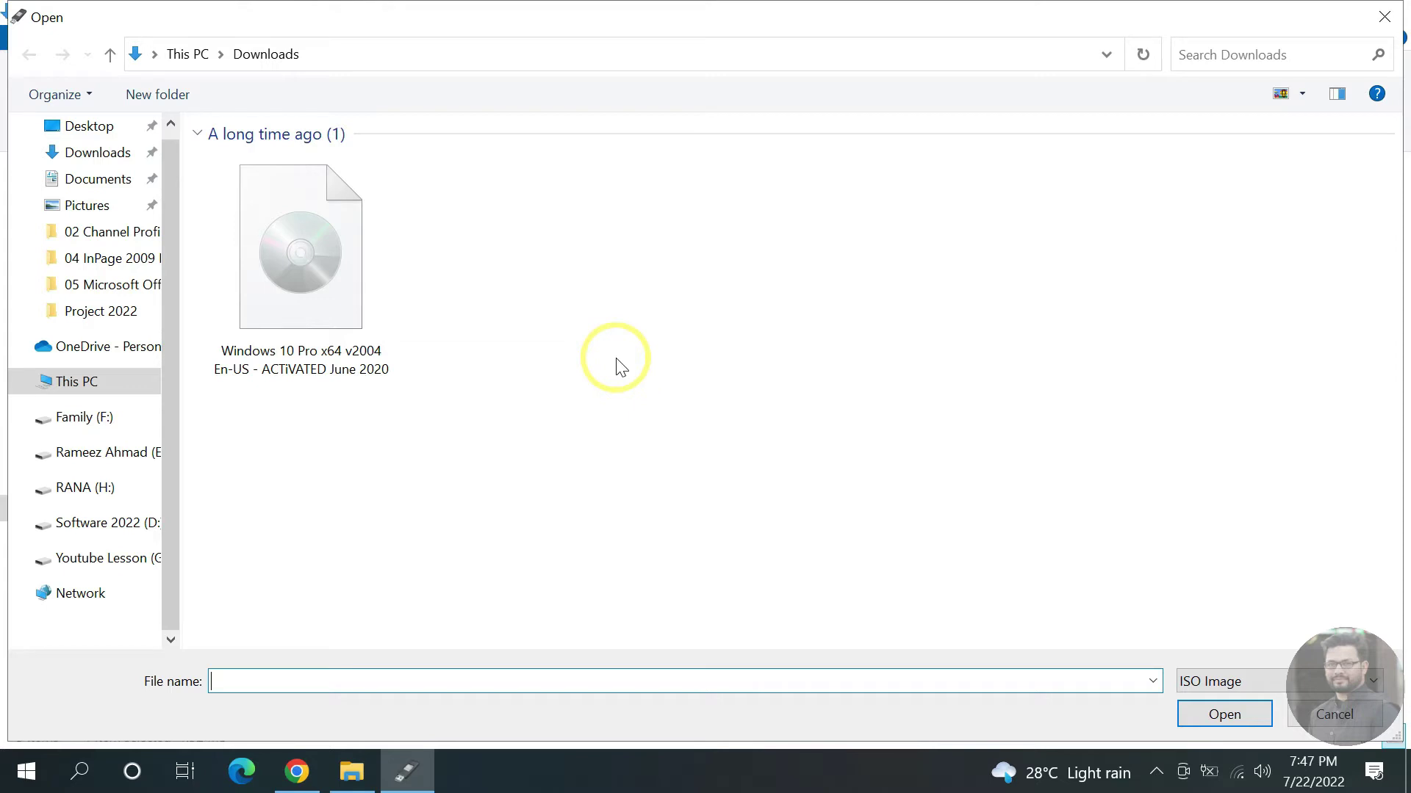
left_click(332, 270)
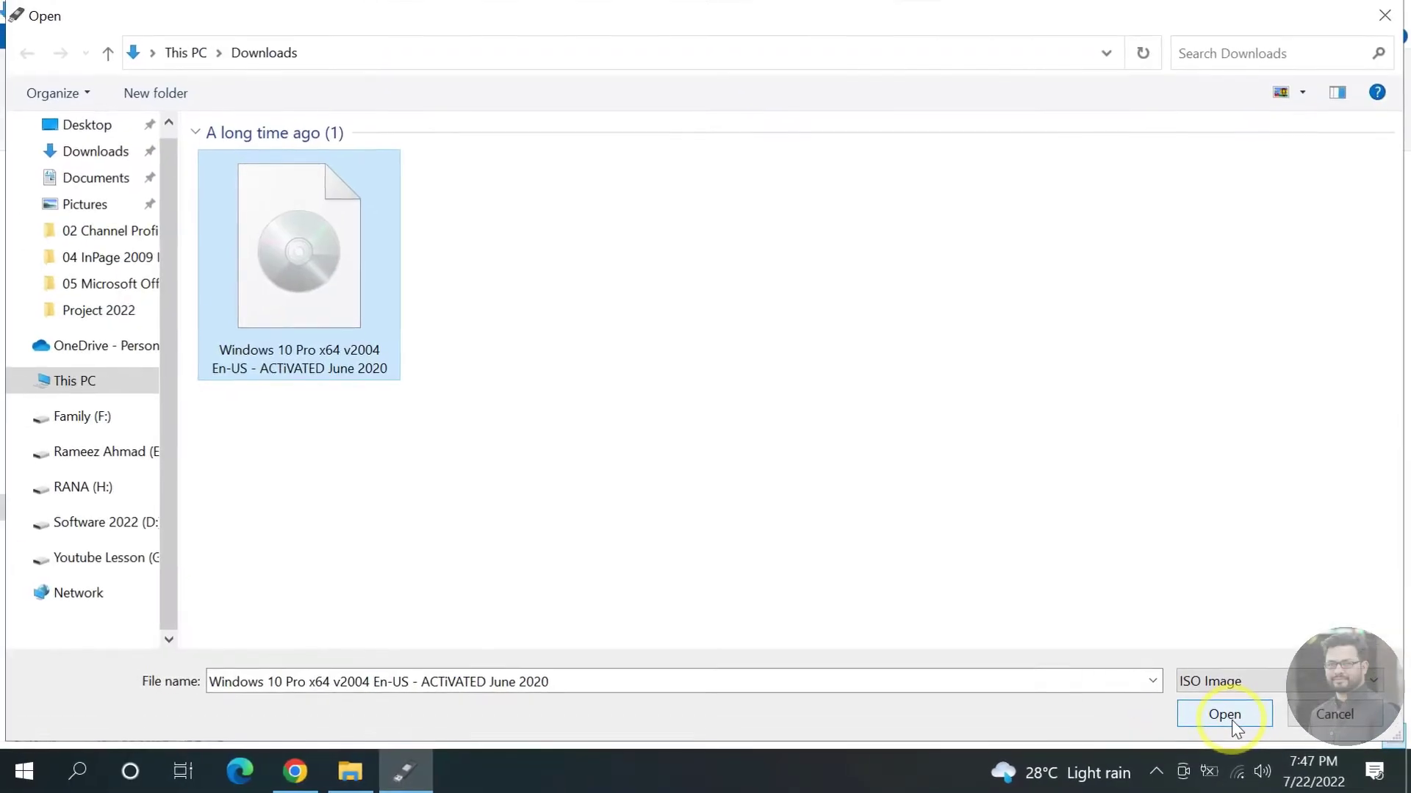
left_click(879, 579)
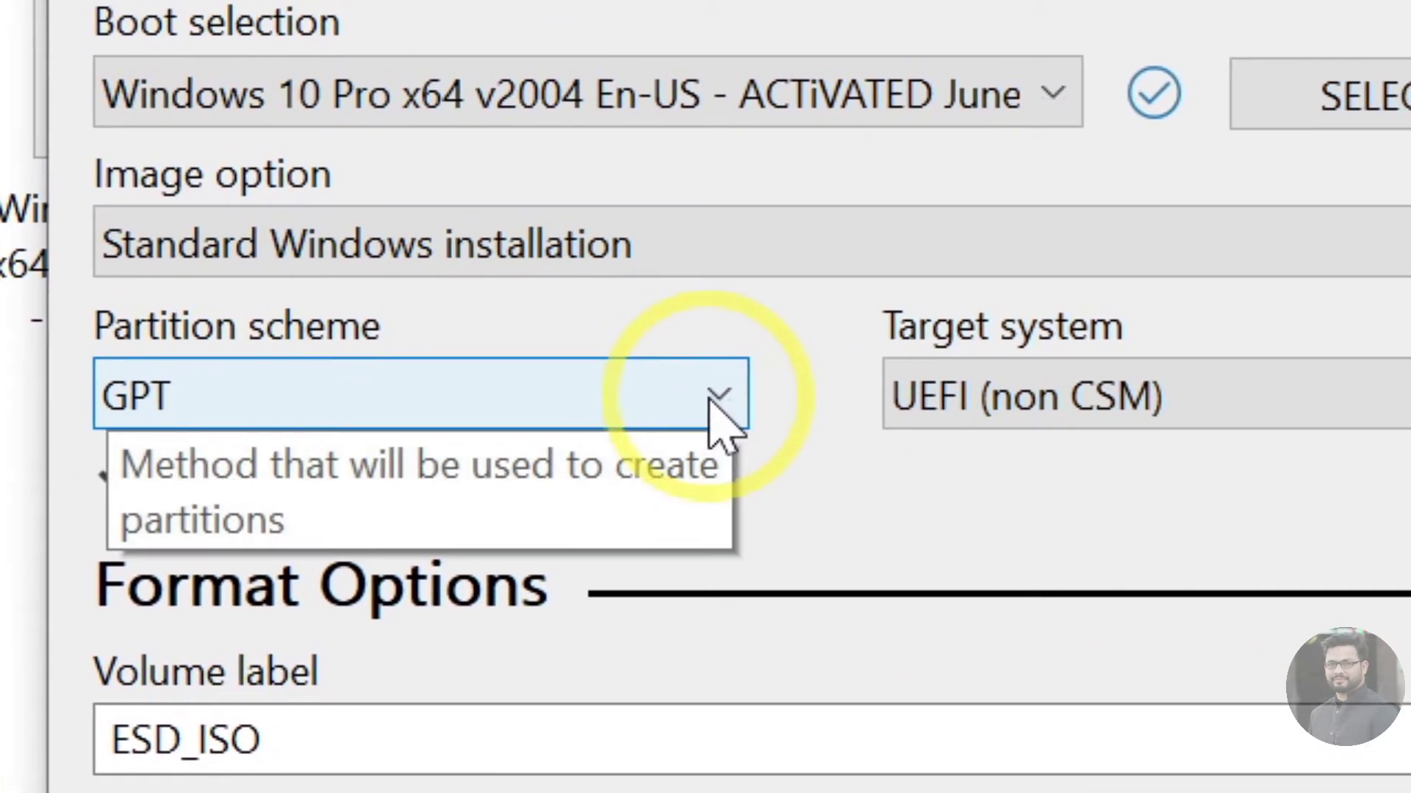
left_click(710, 400)
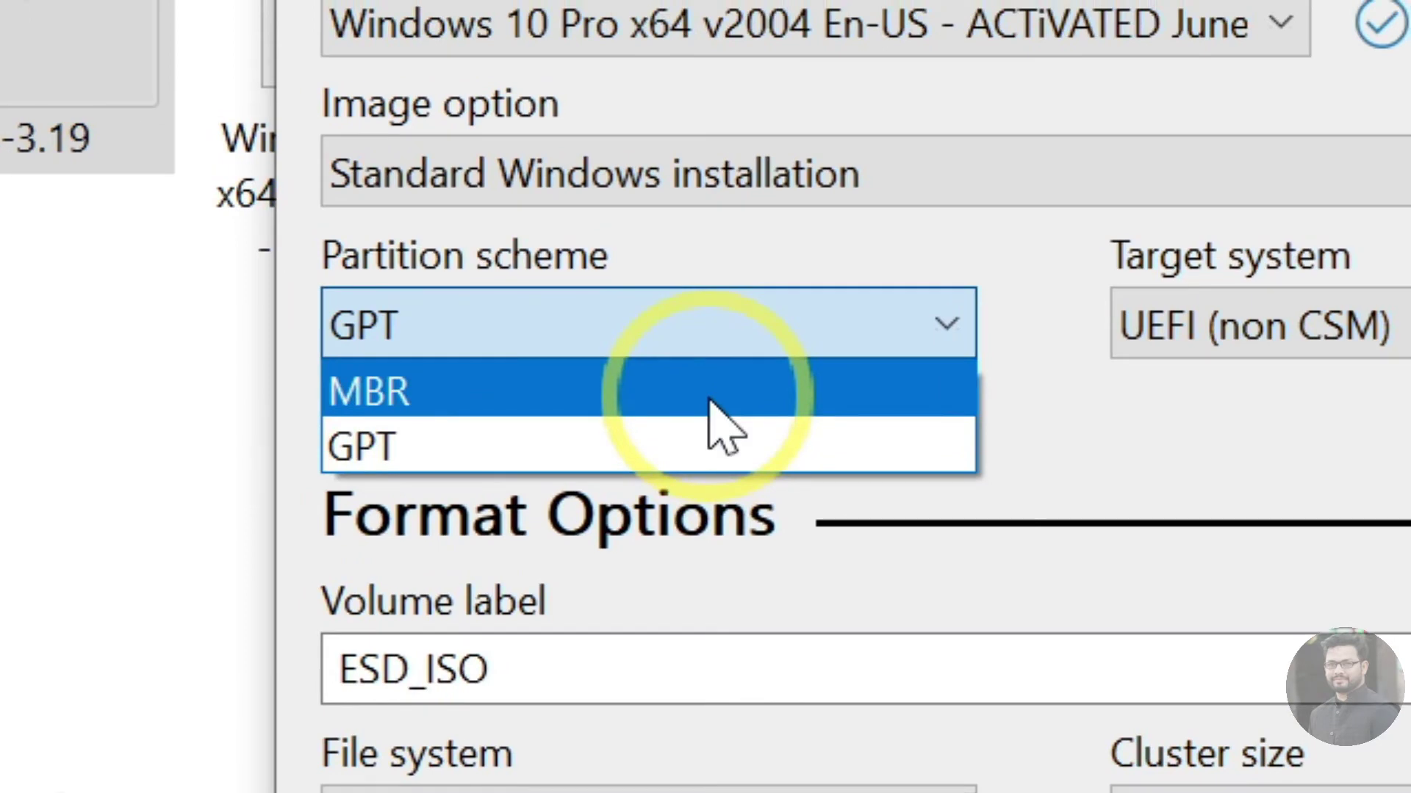
left_click(710, 402)
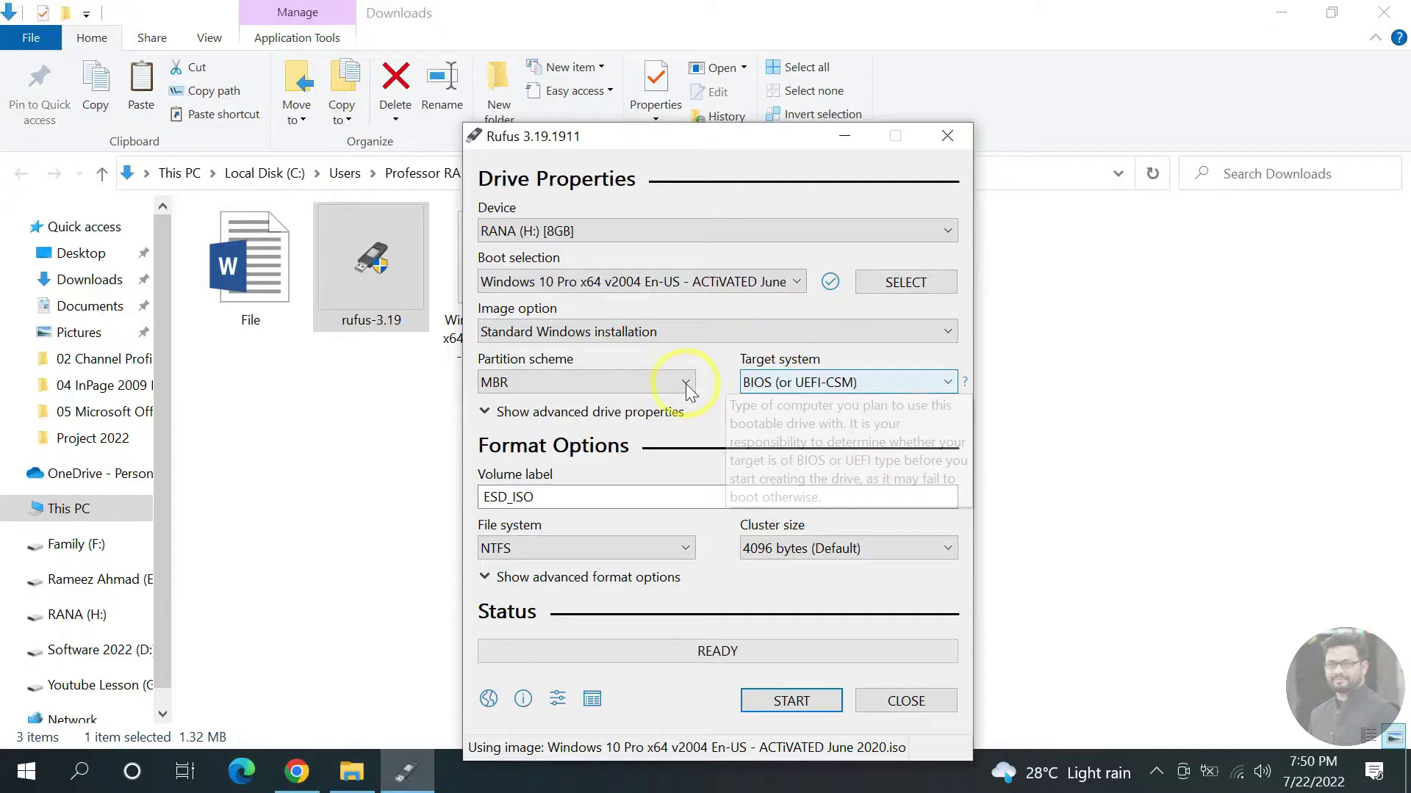
- Try the GPT partition scheme to compare its target system, and return the scheme to MBR
left_click(359, 379)
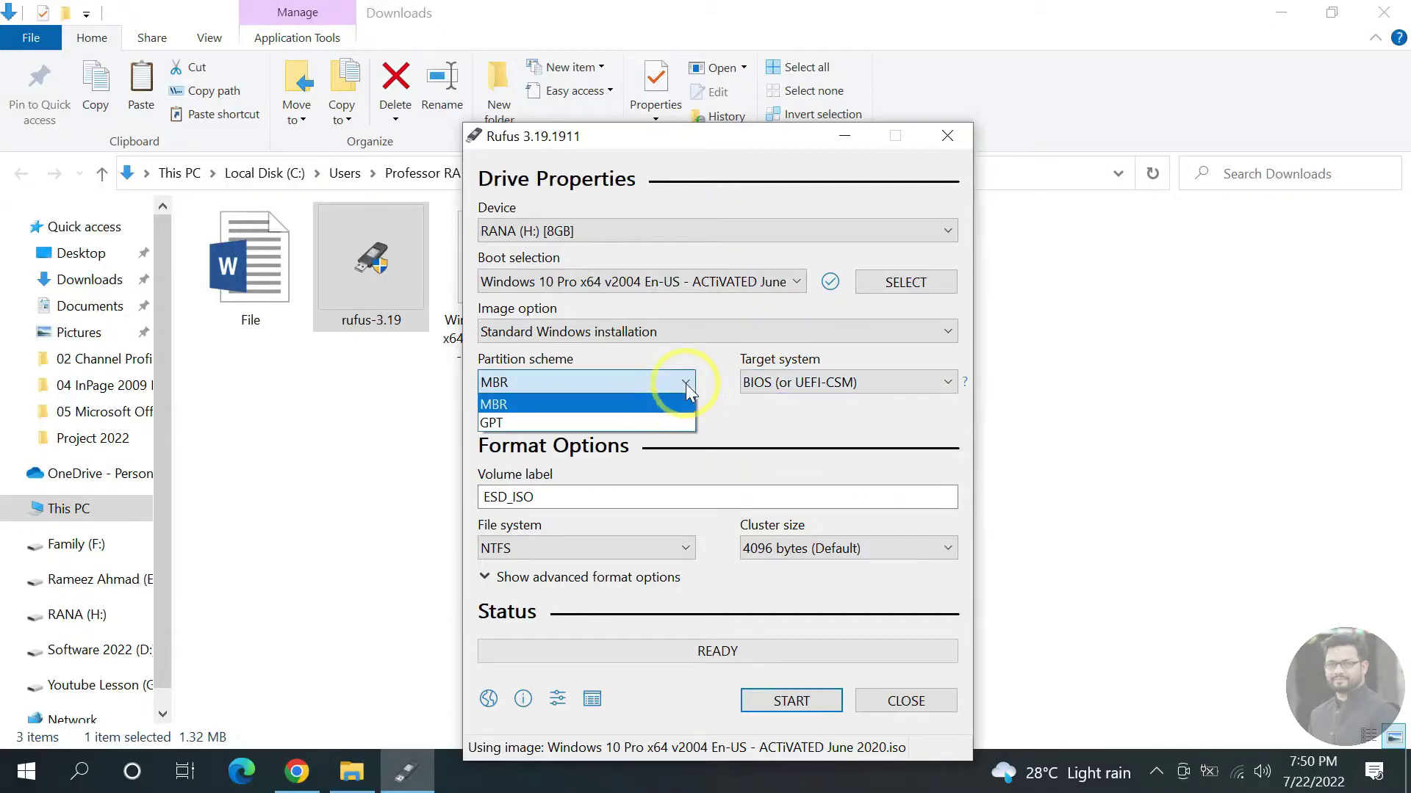
left_click(667, 423)
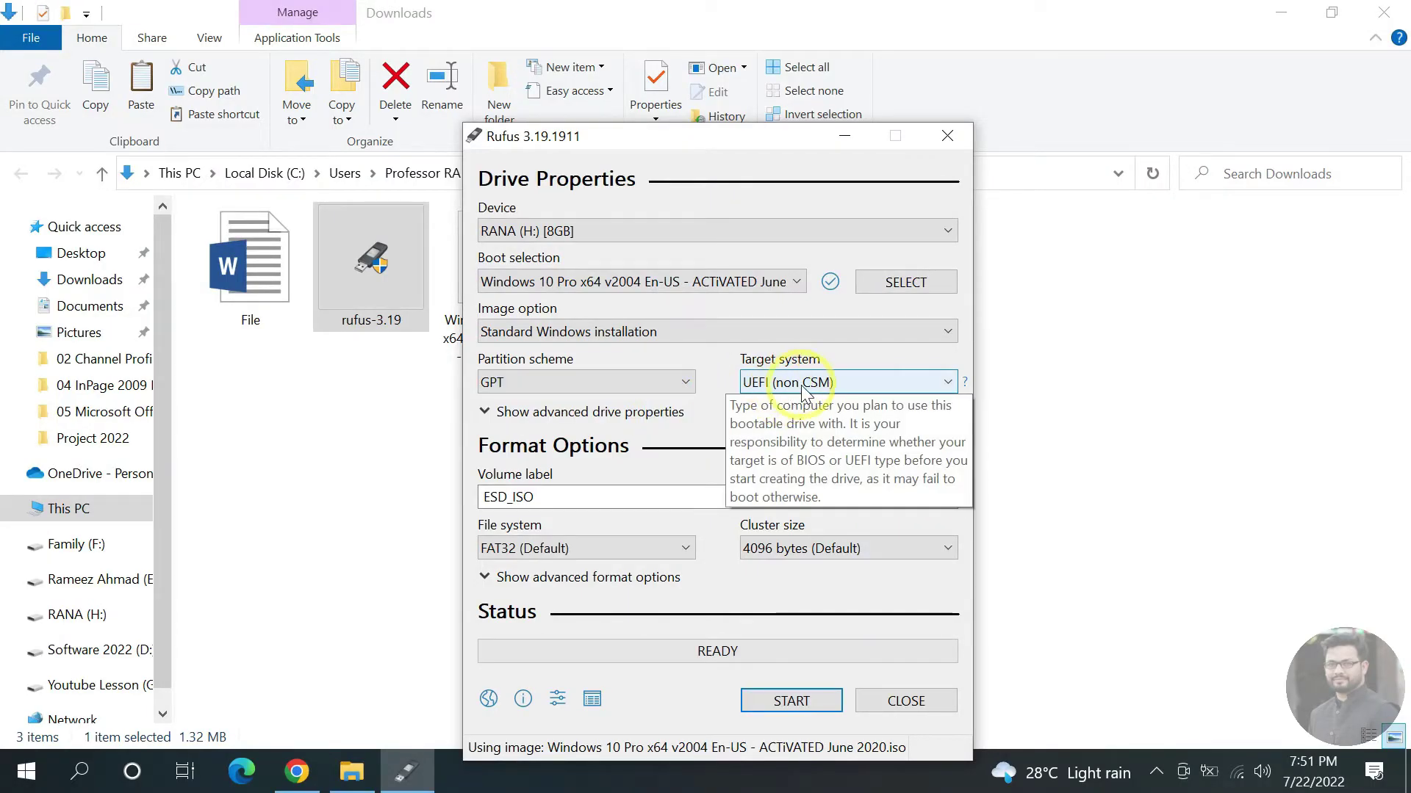
left_click(687, 383)
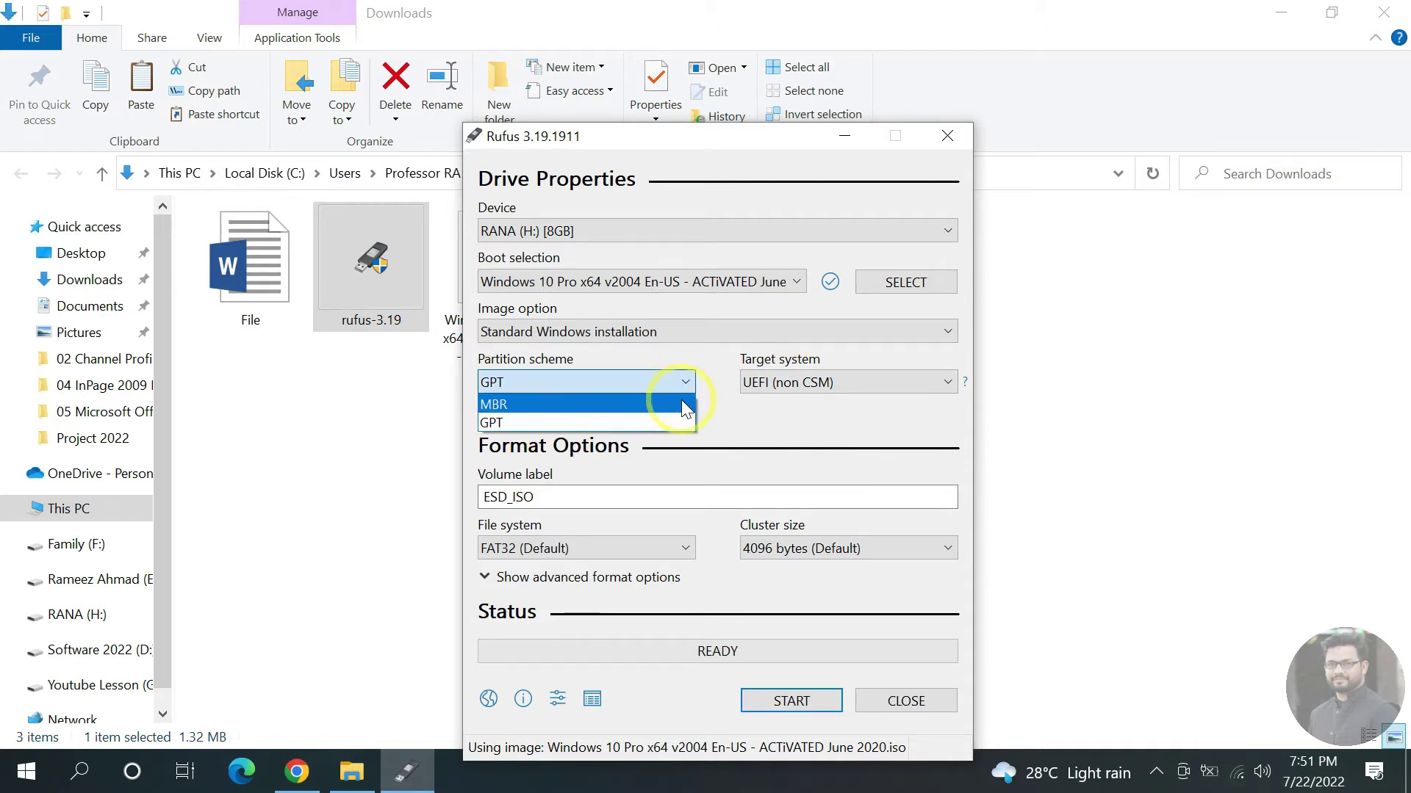
left_click(681, 403)
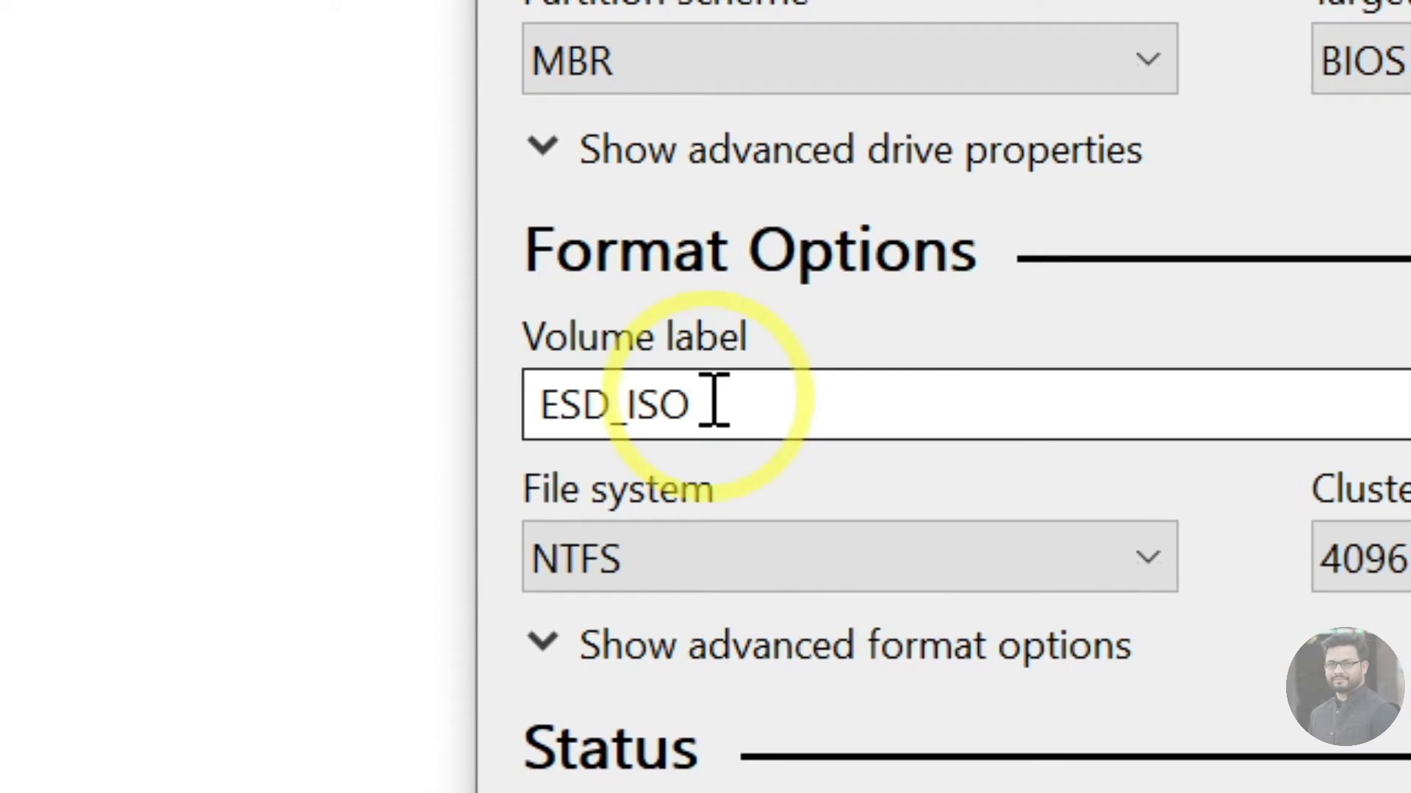
- Replace the volume label with "Windows 10 Pro"
left_click(714, 402)
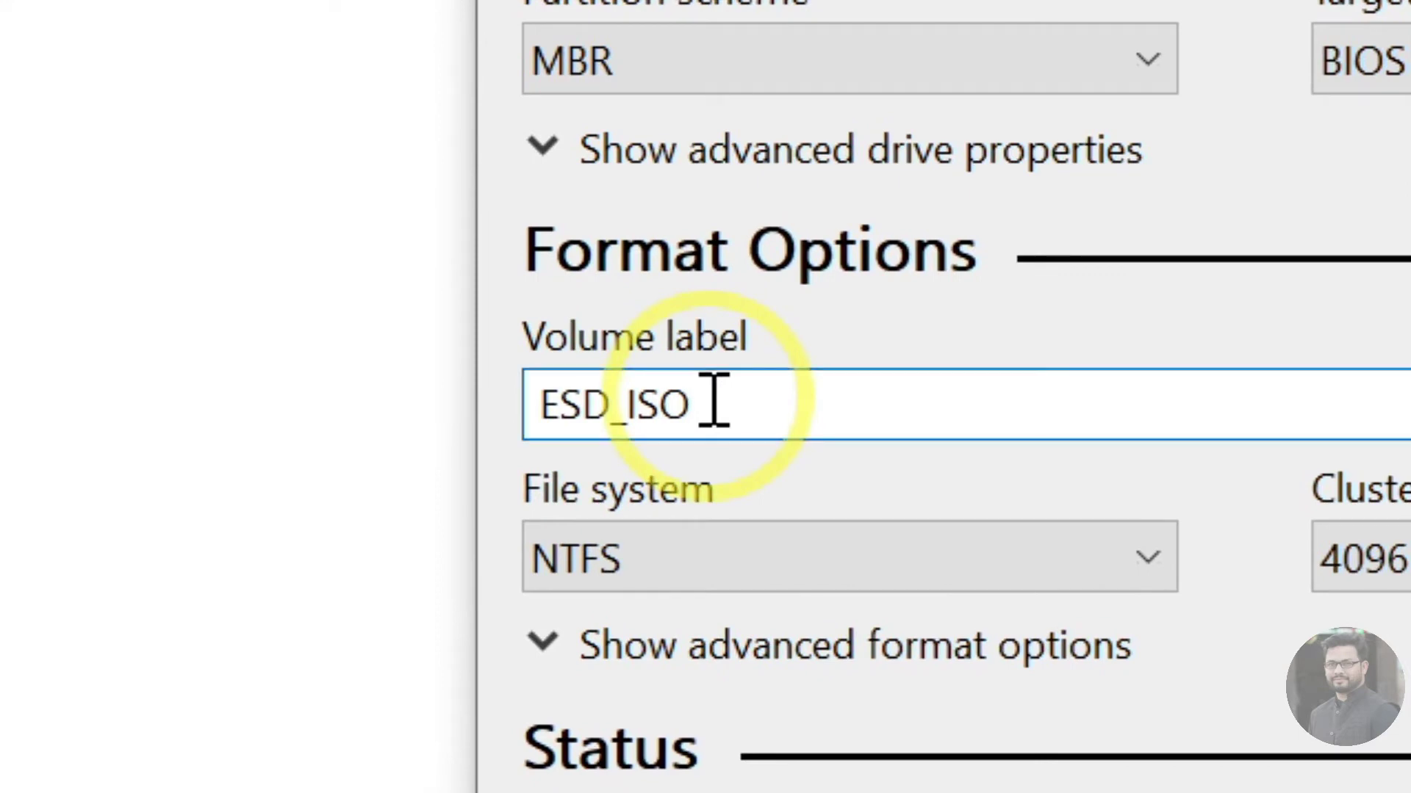
left_click_drag(714, 402, 529, 405)
key("BackSpace")
type("Windows 10 Pr")
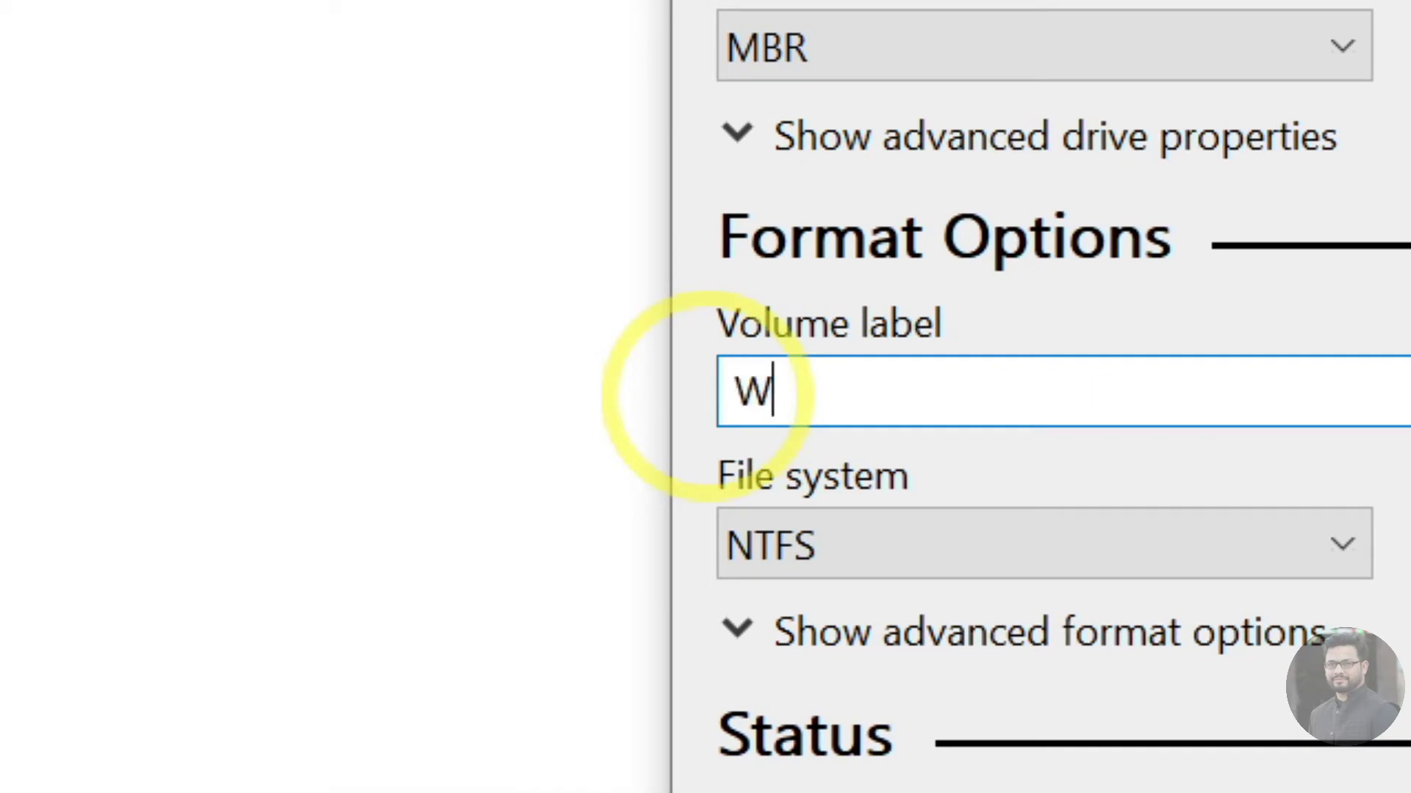
type("o")
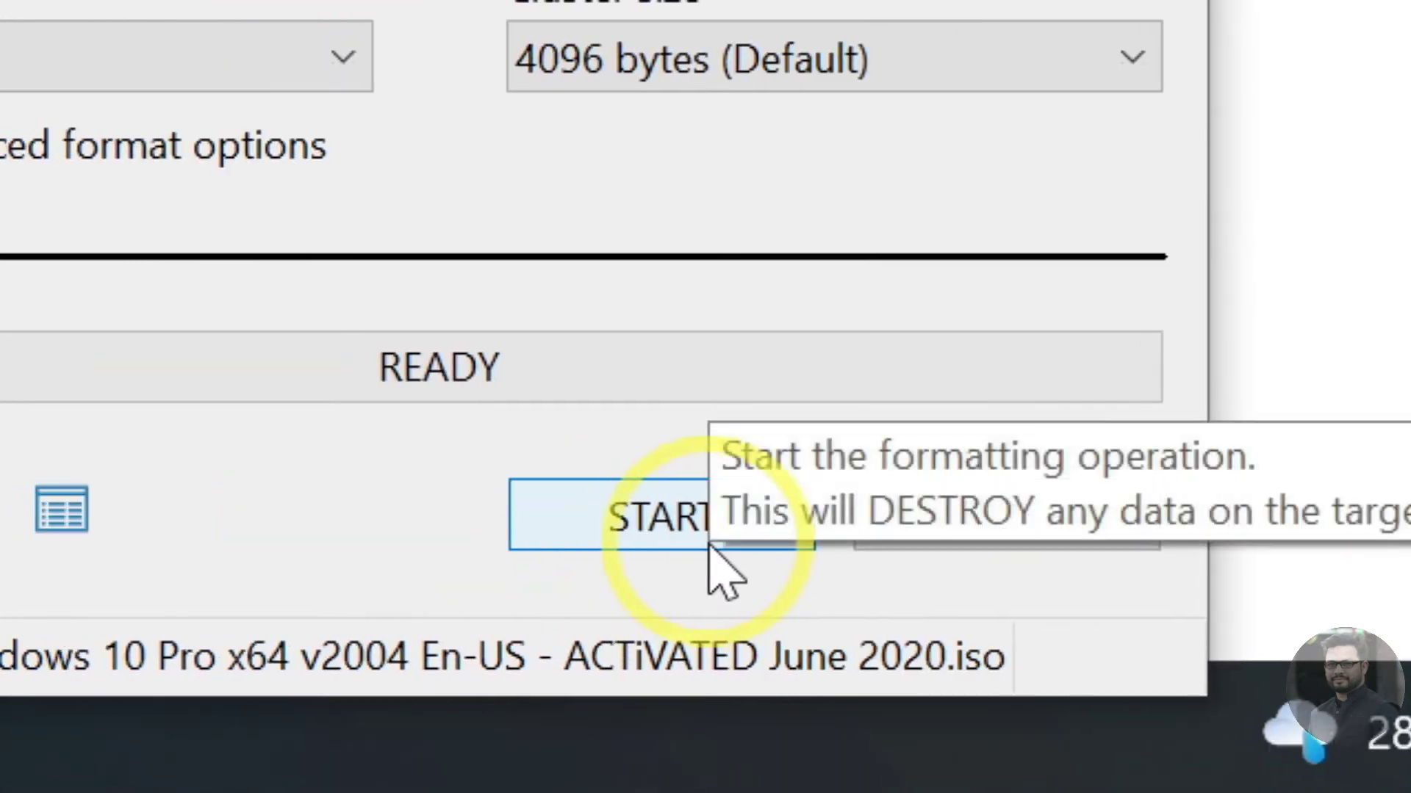
- Start creating the bootable USB drive, accept the erasure of its data, and close Rufus once writing completes
left_click(711, 547)
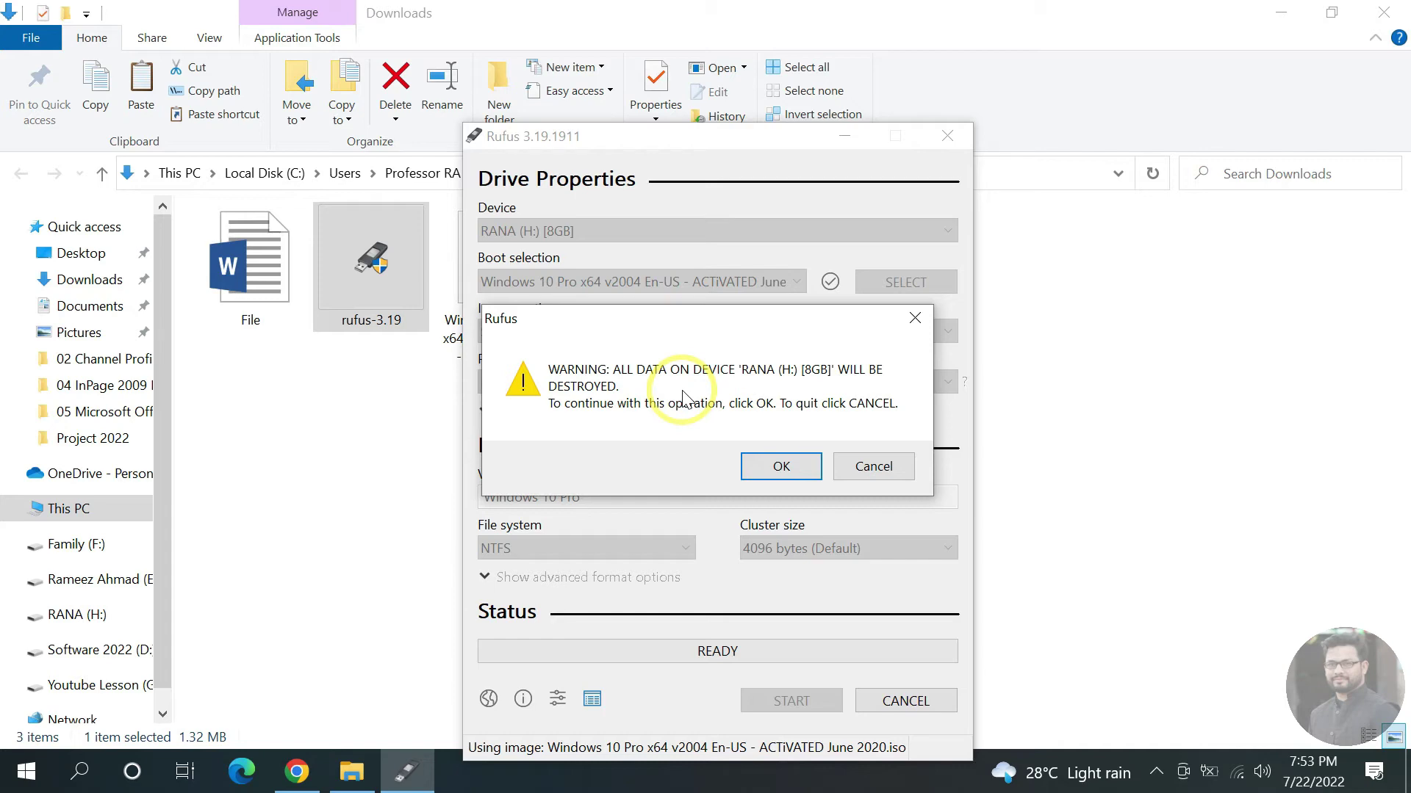
left_click(759, 479)
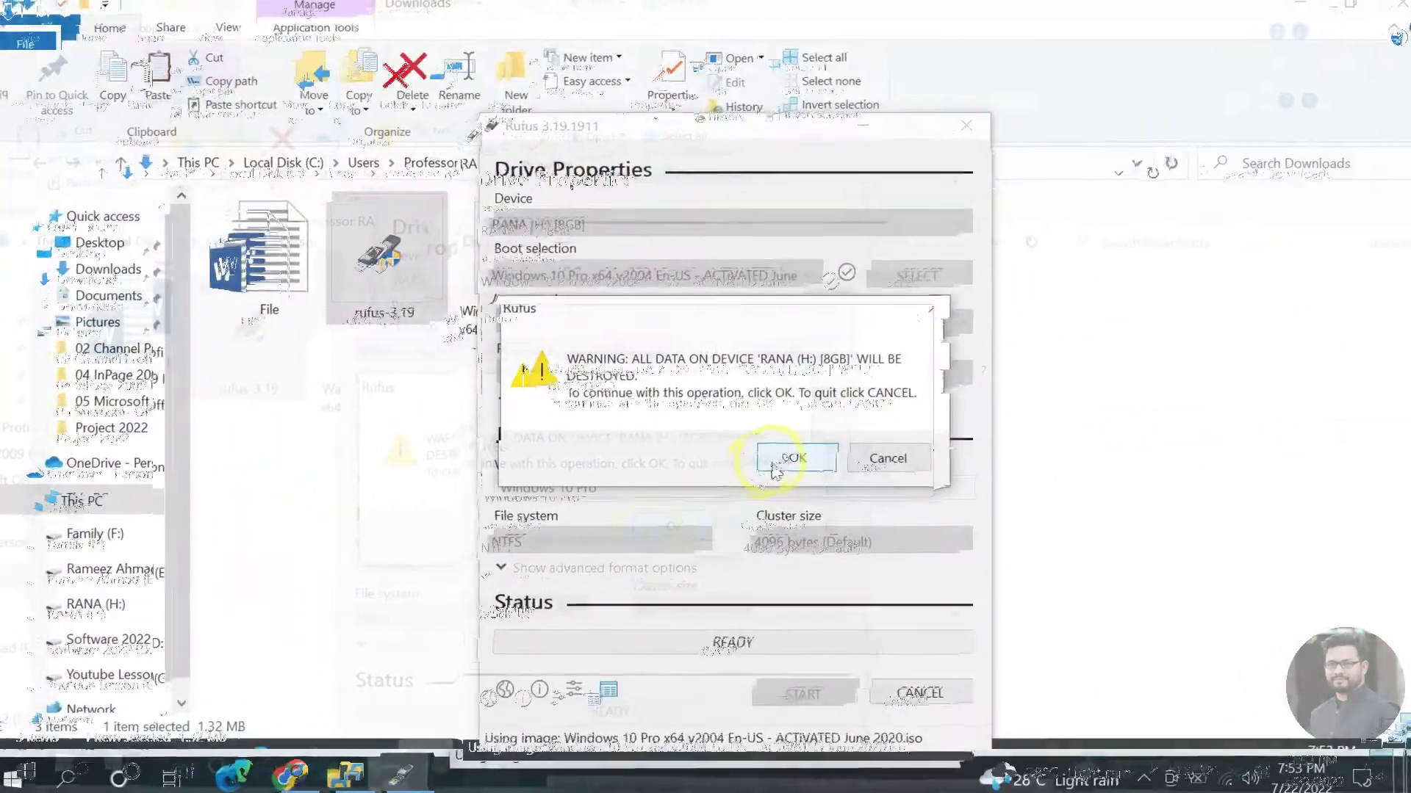
left_click(755, 470)
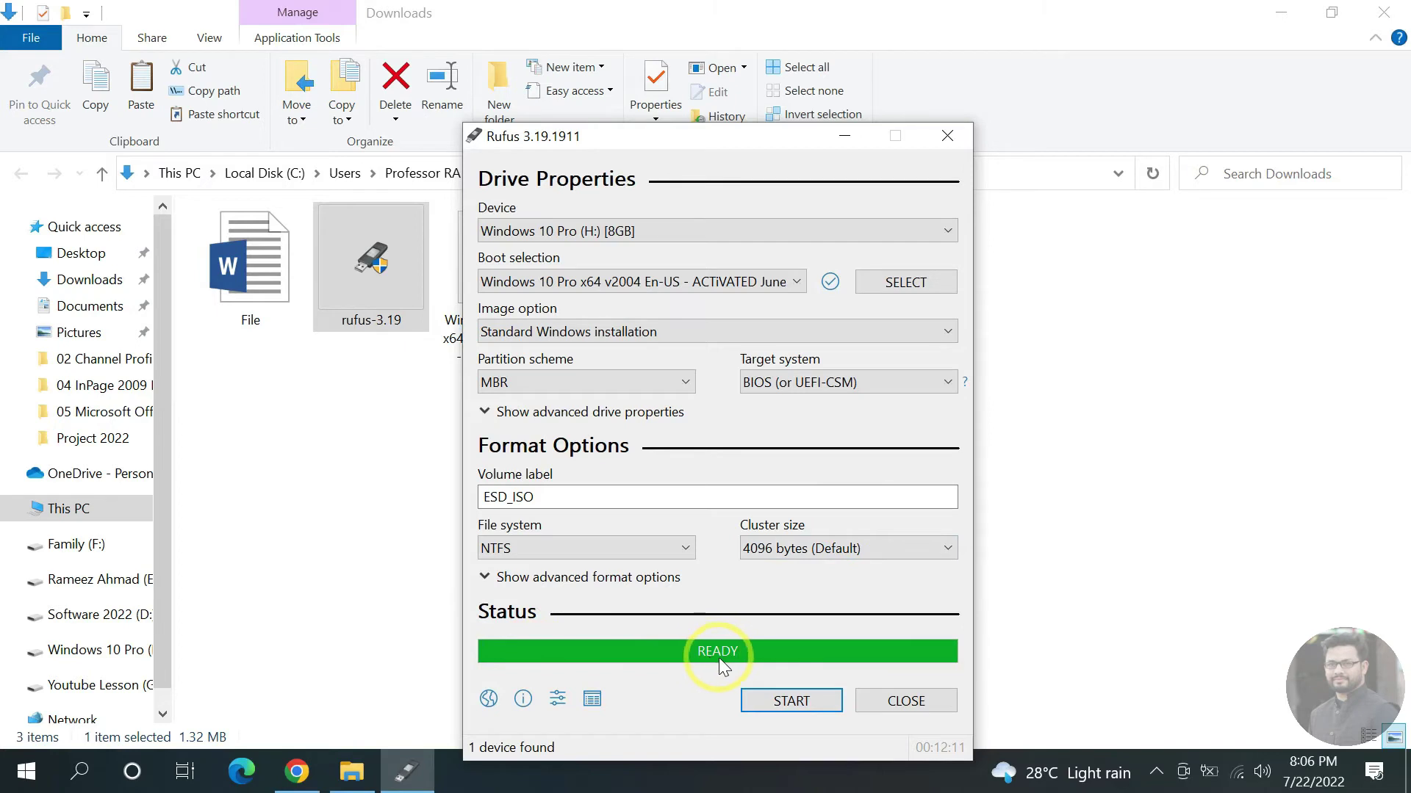
left_click(895, 705)
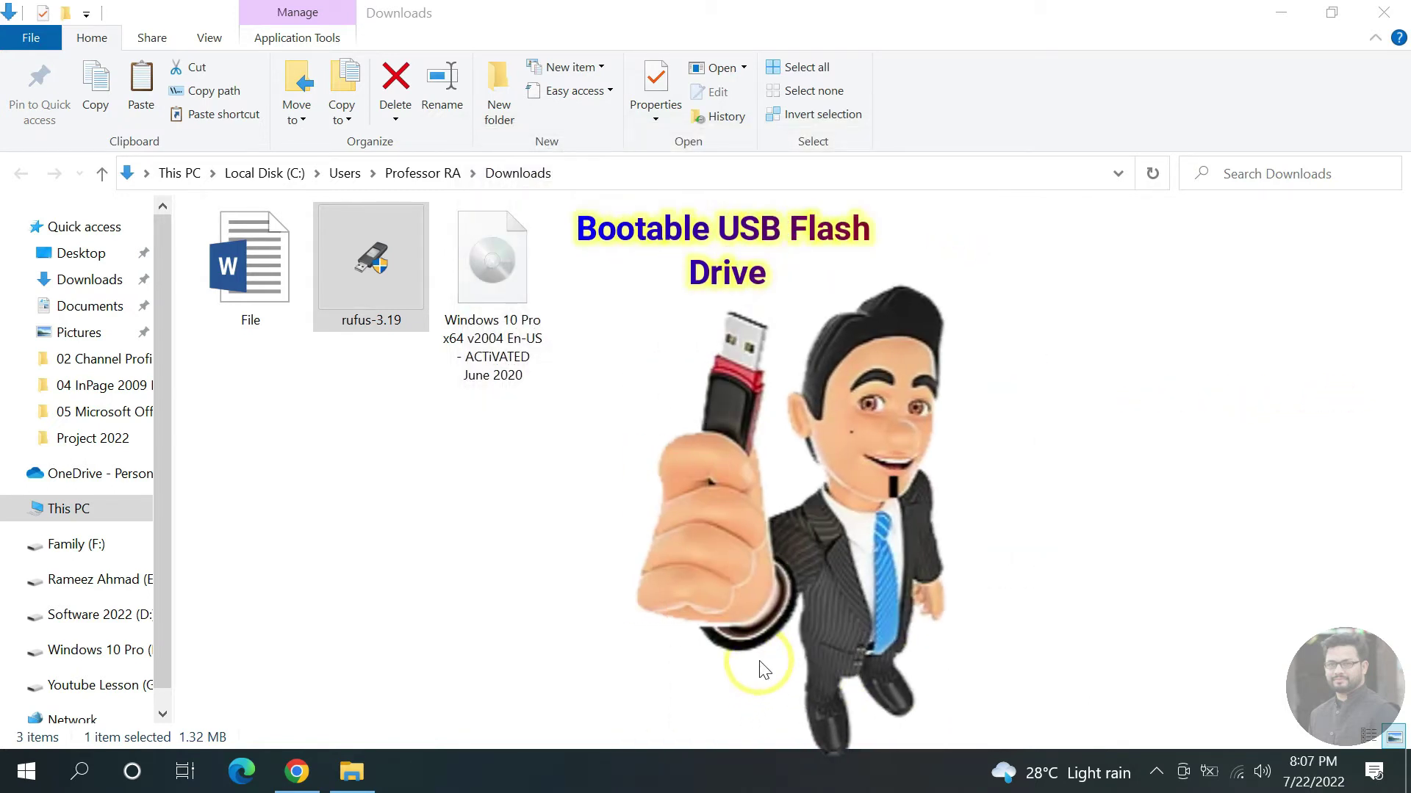
- Open the Windows 10 Pro (H:) drive from This PC to examine its setup files
left_click(92, 510)
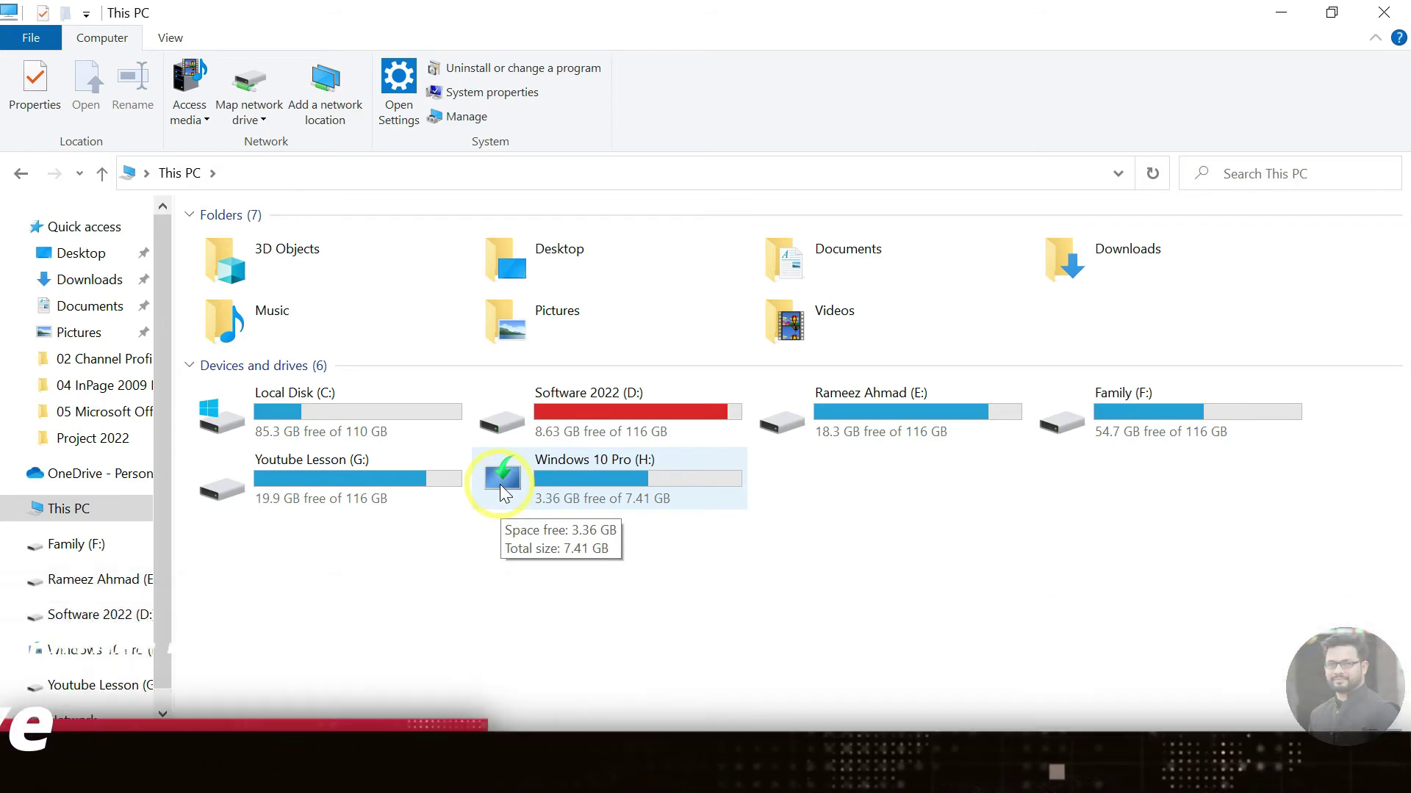
right_click(610, 482)
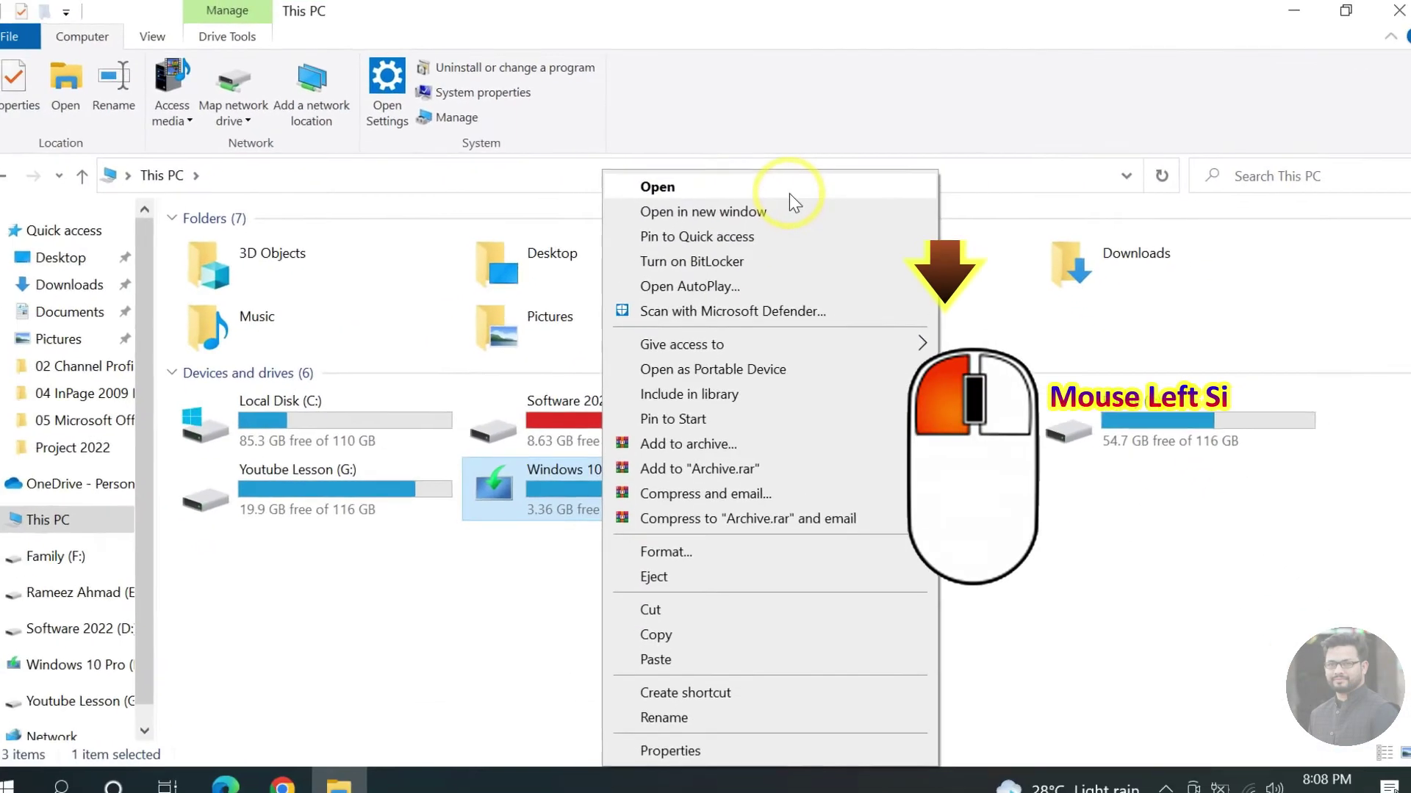
left_click(742, 313)
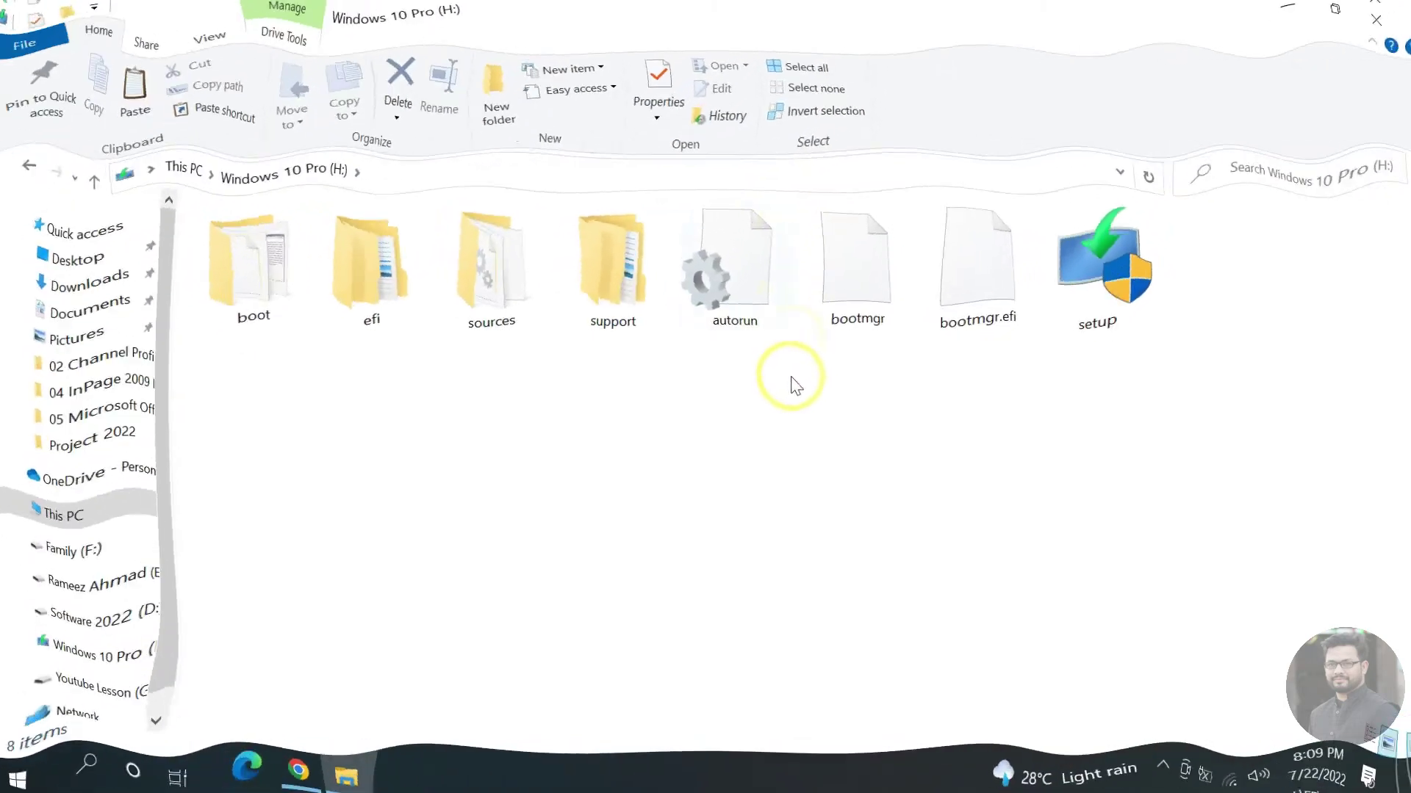